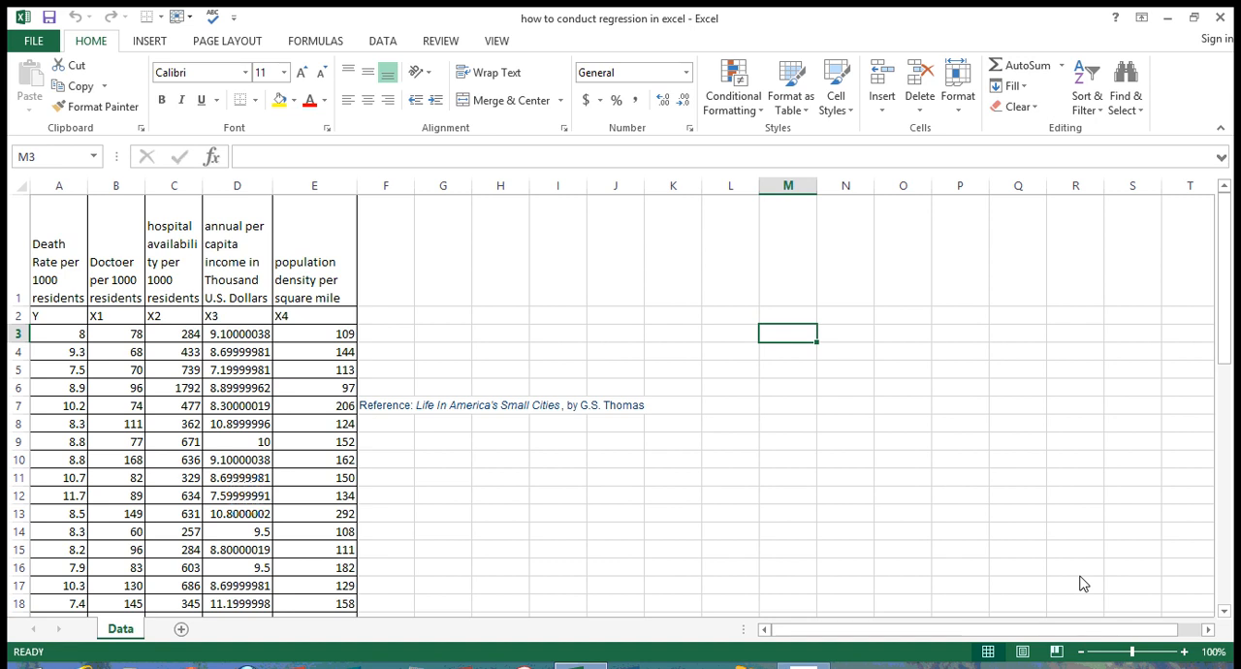
Step: Start the Regression tool from the Data Analysis tools
click(383, 42)
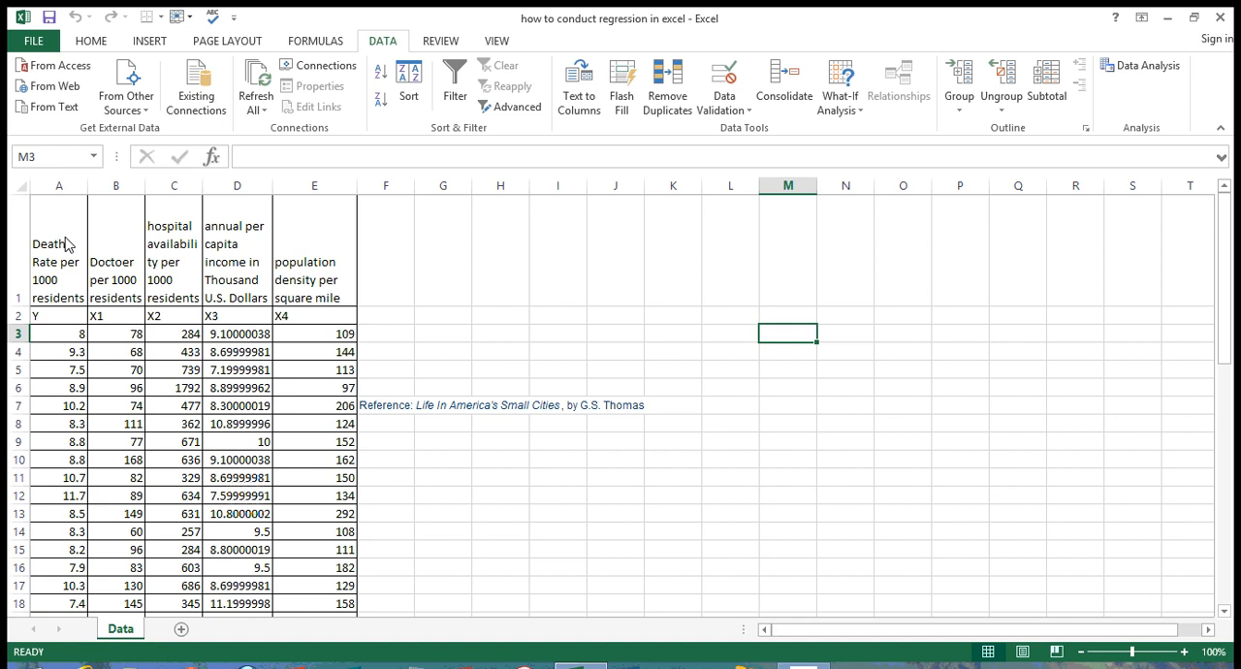
click(58, 315)
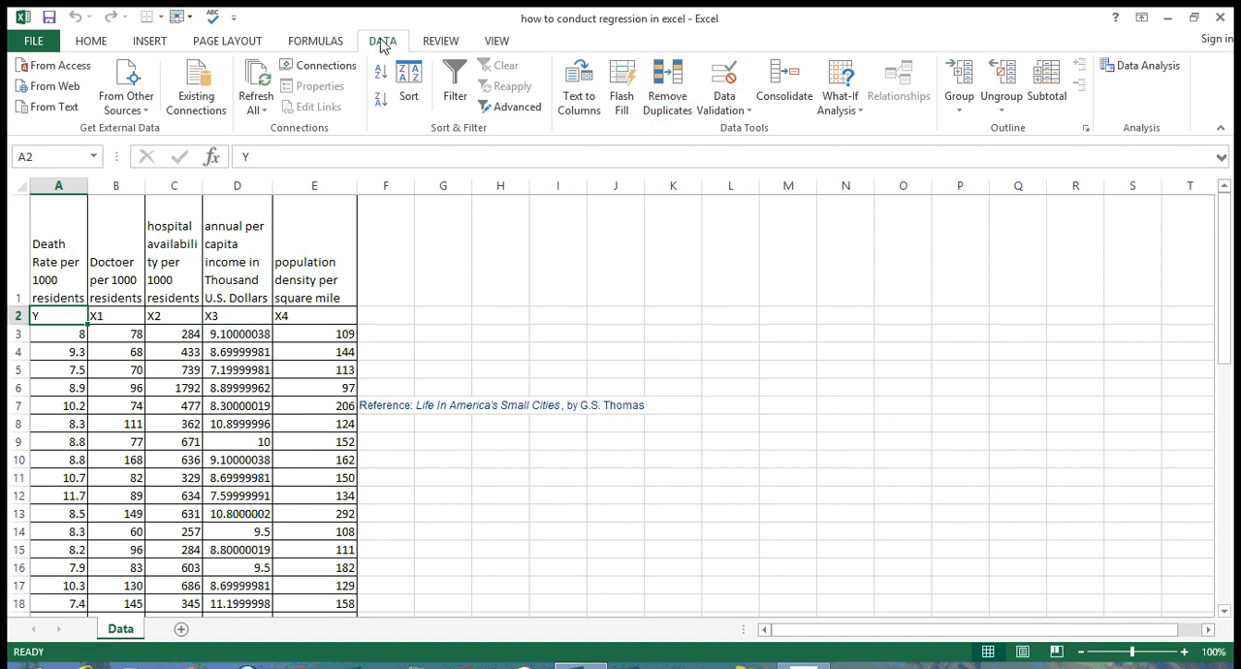
click(1150, 68)
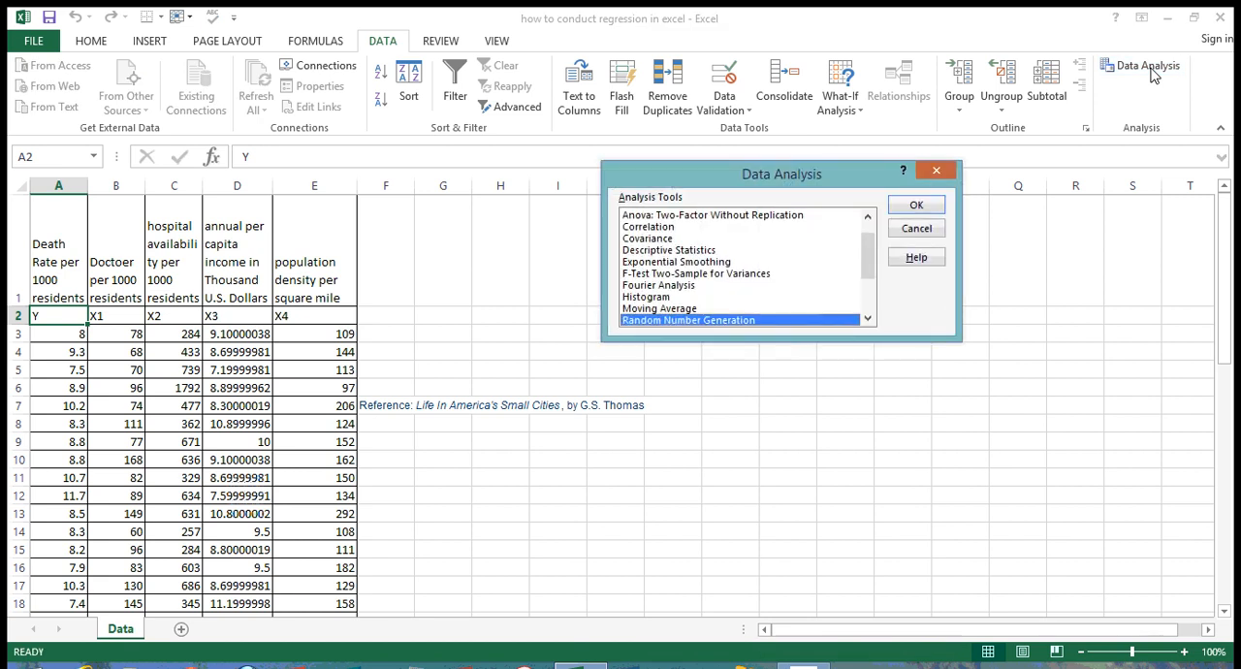
click(868, 319)
click(868, 319)
click(868, 319)
click(868, 319)
click(687, 296)
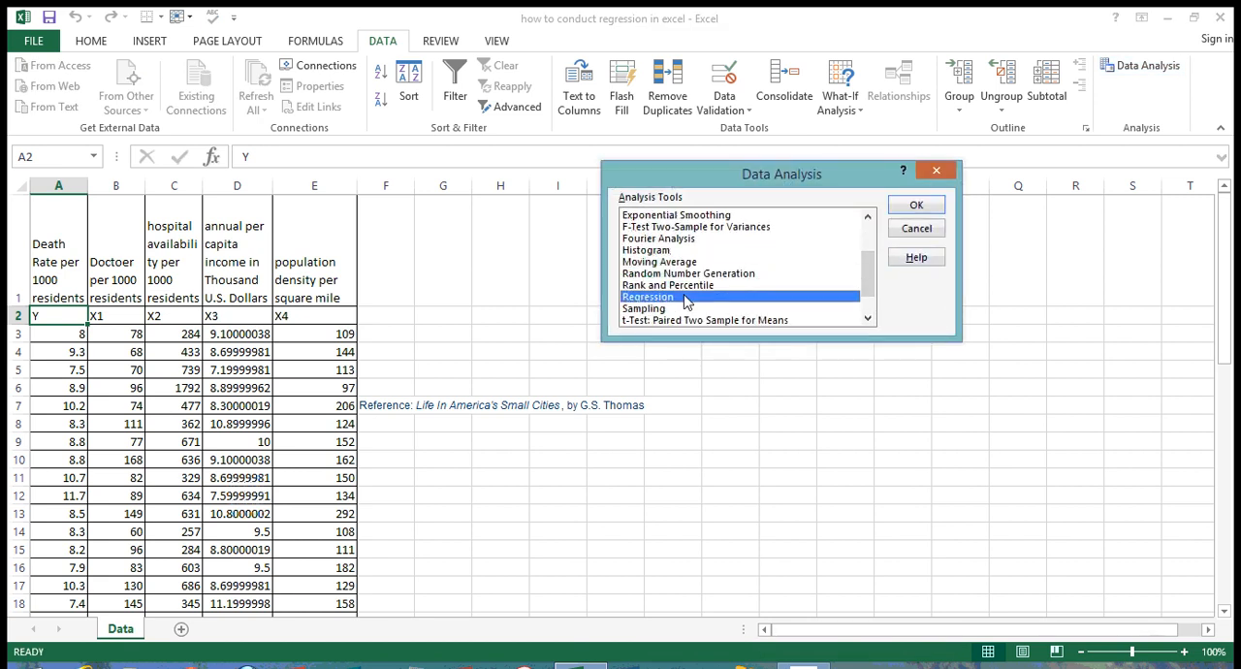
click(916, 208)
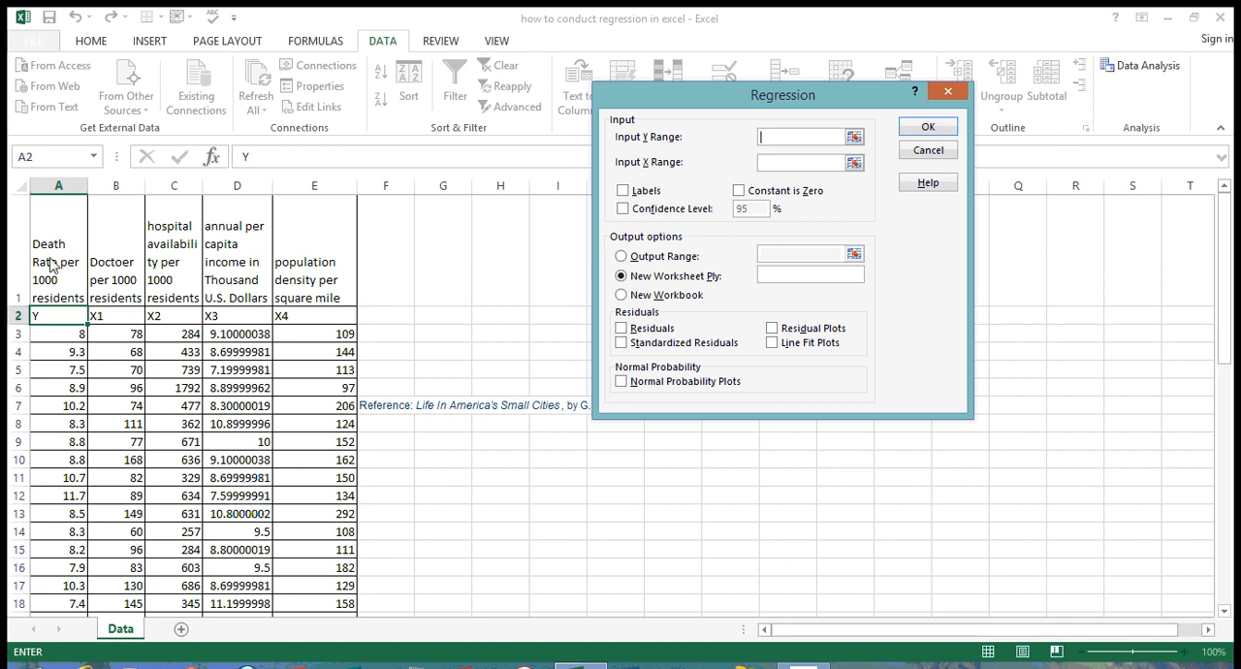
Step: Set the regression's Y input range to A2:A55 and its X input range to B2:E55, including the variable names in row 2
click(53, 320)
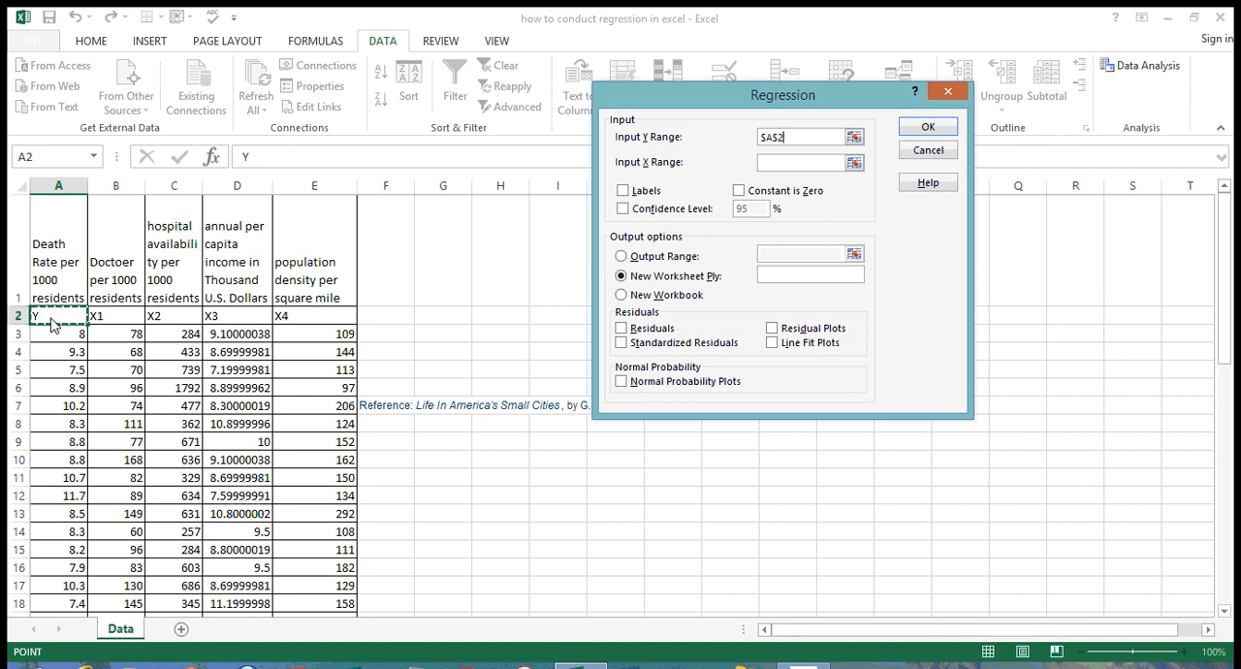
drag(53, 325, 50, 559)
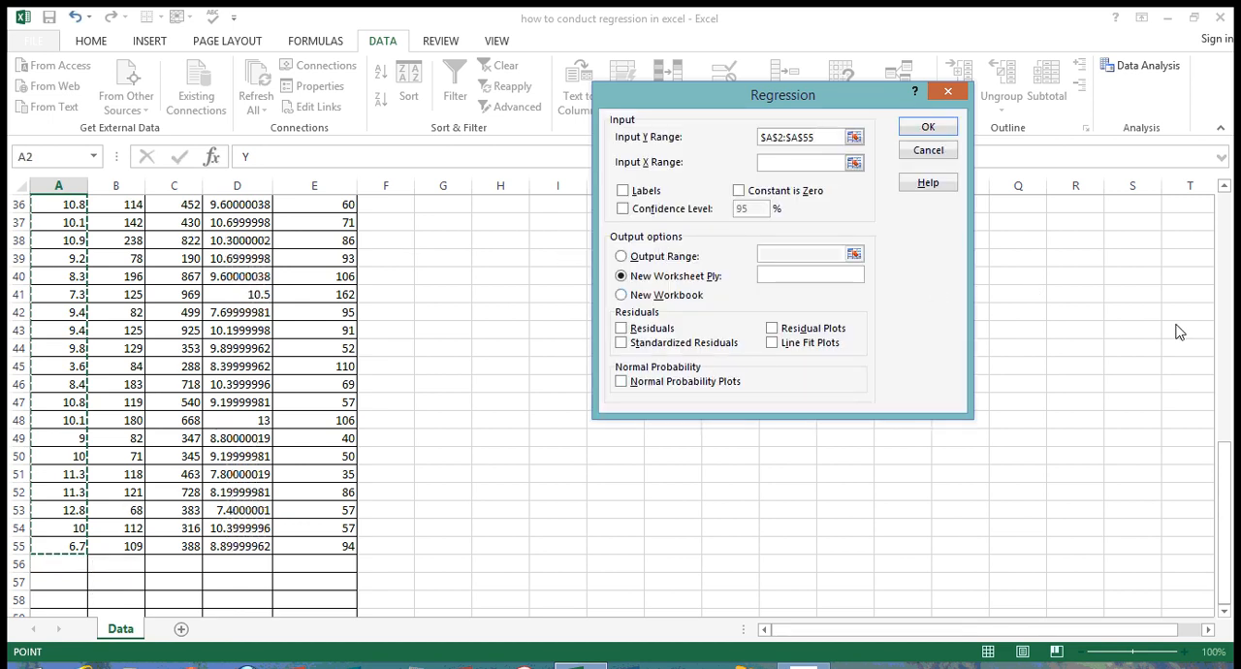
drag(1230, 509, 1222, 271)
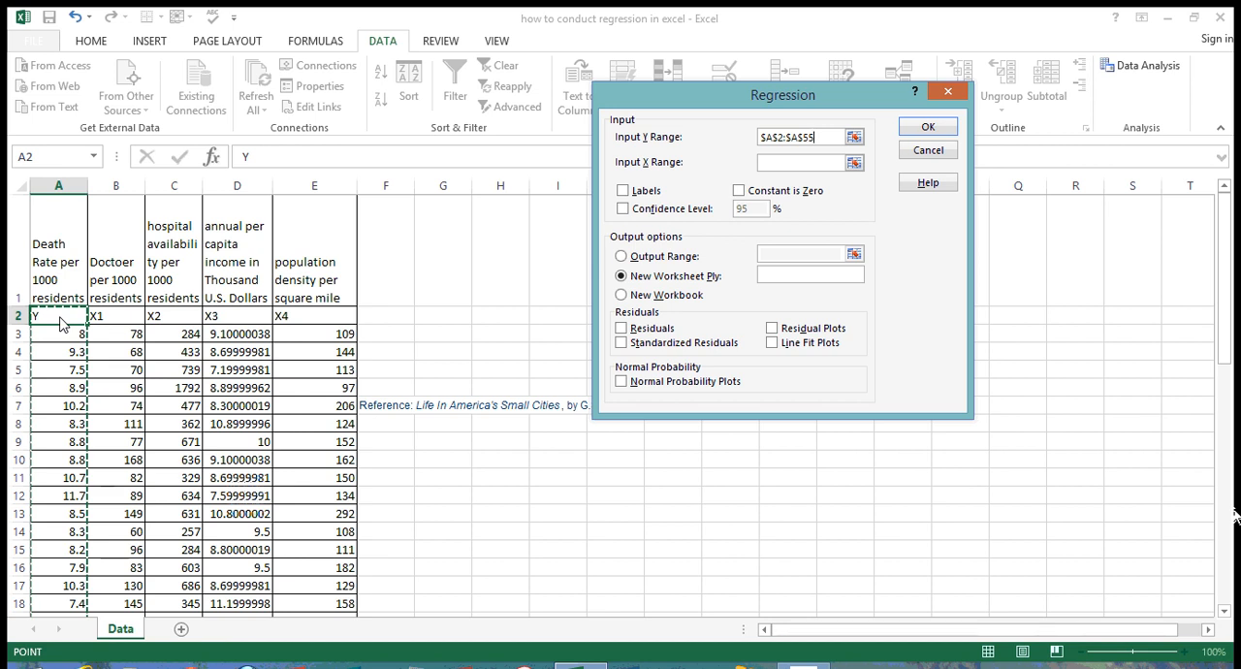
click(790, 163)
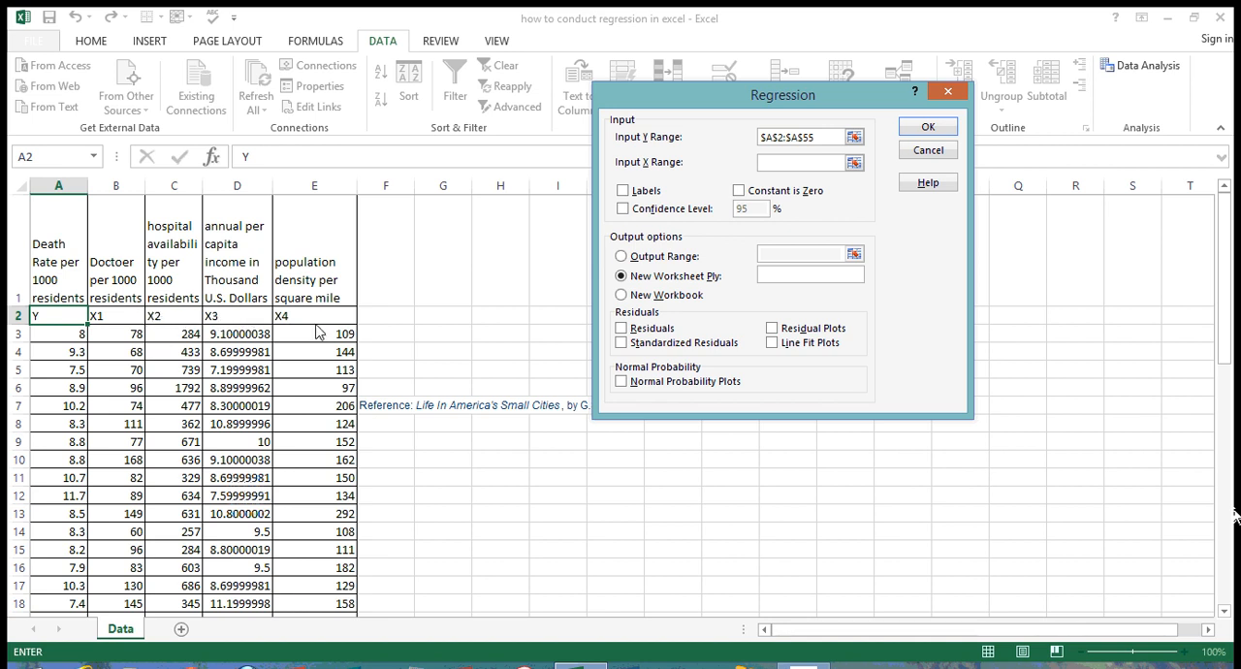
drag(117, 320, 315, 585)
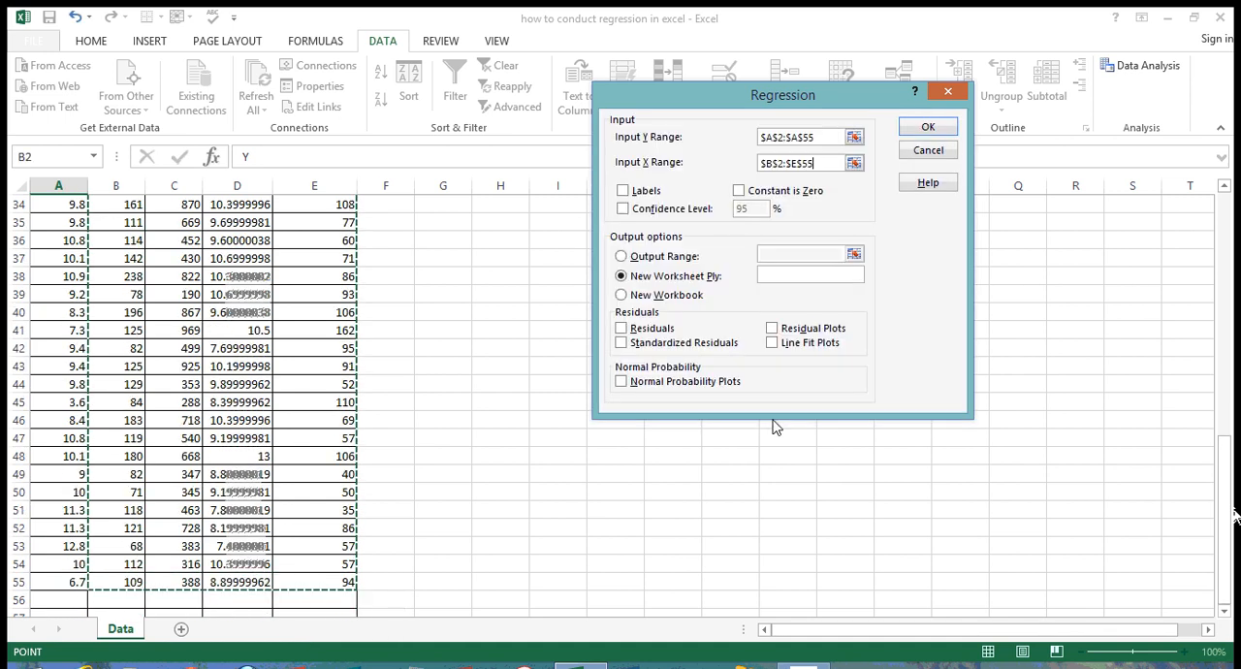
Step: Run the regression with labels, a 95% confidence level, residuals, standardized residuals, residual plots, line fit plots and normal probability plots enabled
click(622, 191)
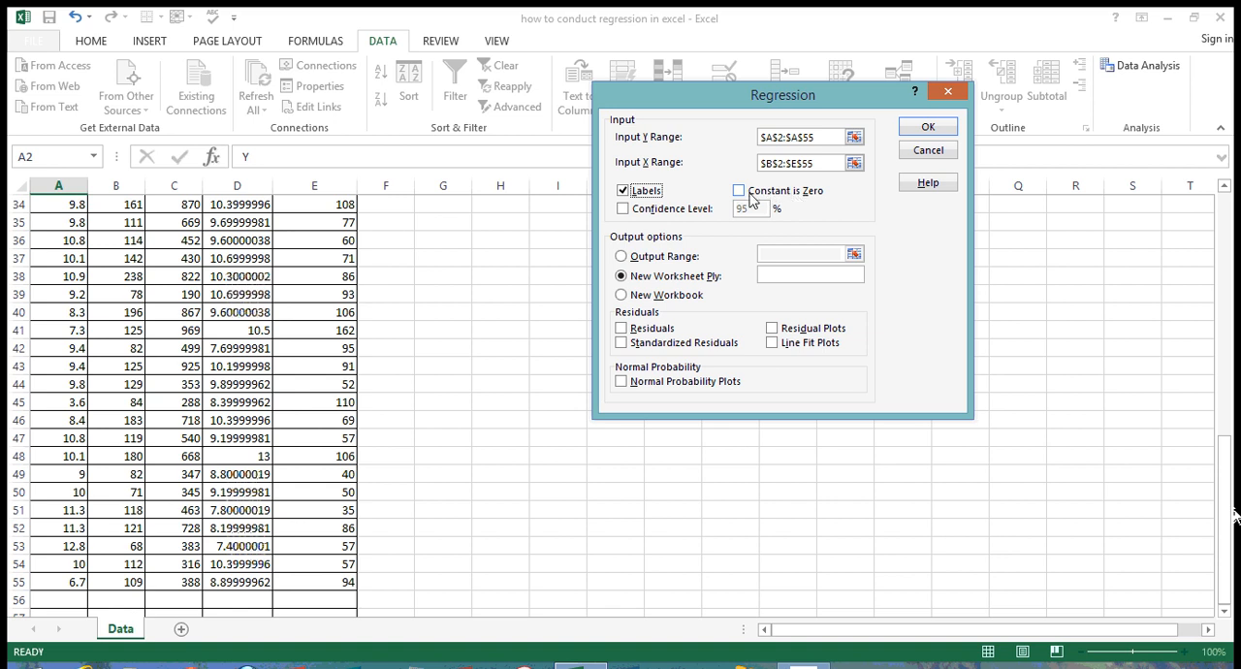
click(623, 210)
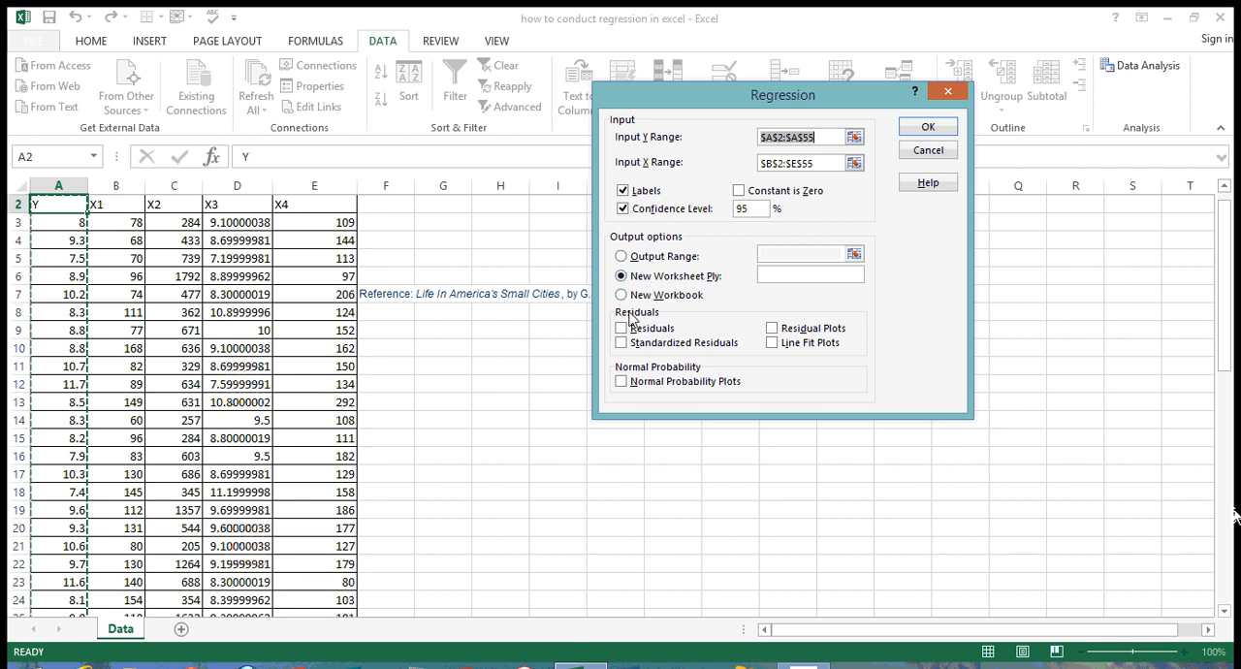
click(622, 327)
click(622, 343)
click(772, 328)
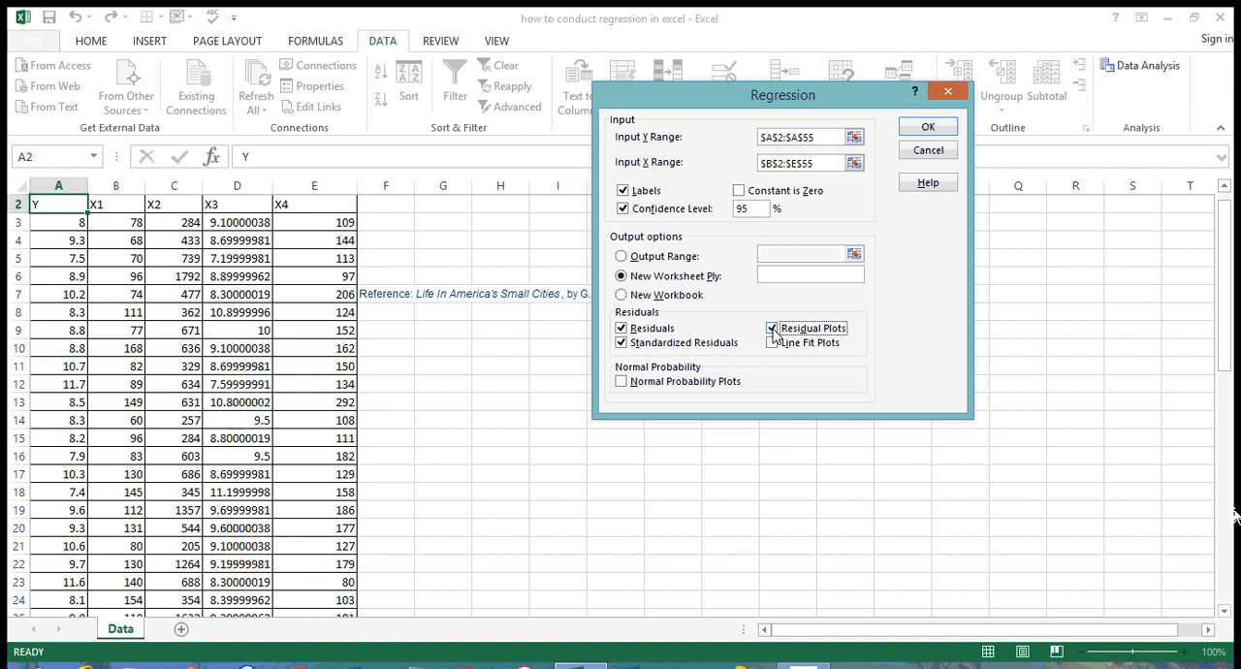
click(773, 343)
click(623, 382)
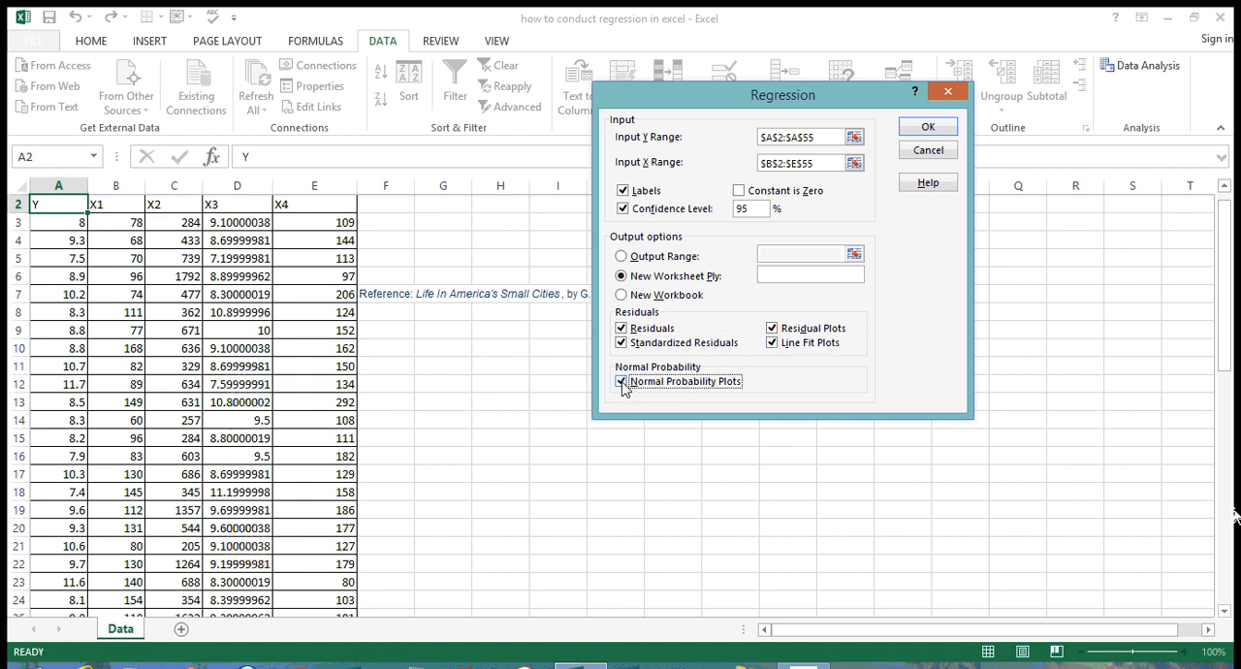
click(929, 128)
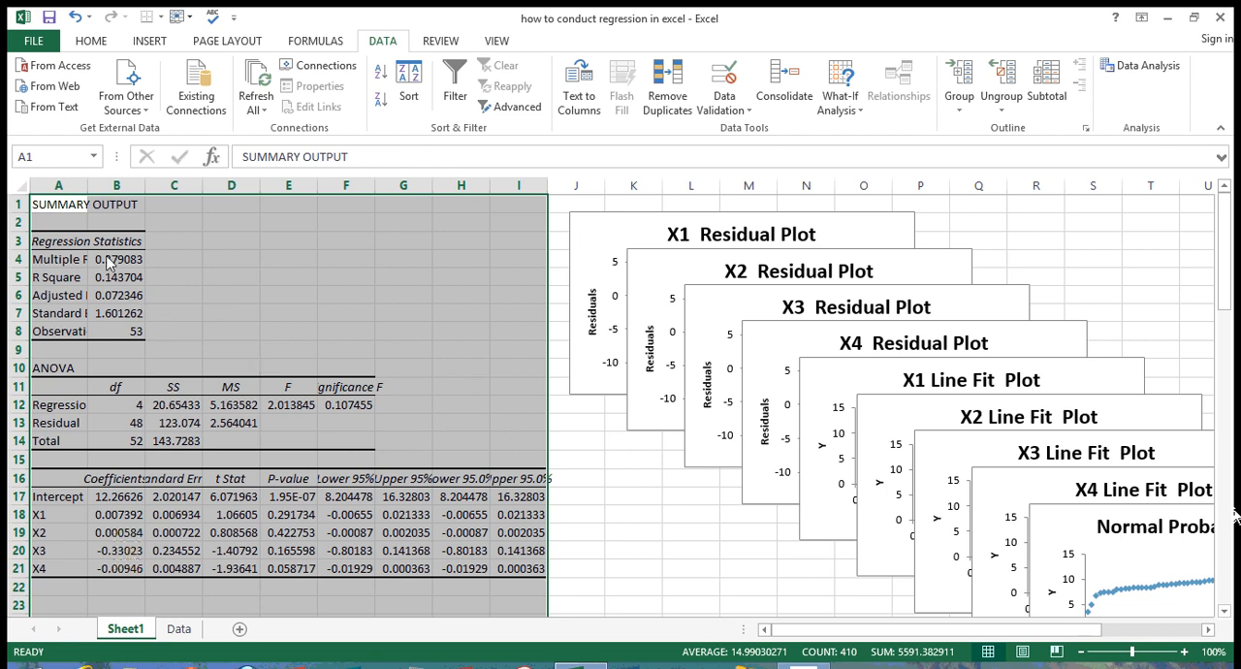
Step: Widen column A of the regression output so its labels fit, and rename the output worksheet as result
drag(88, 186, 103, 186)
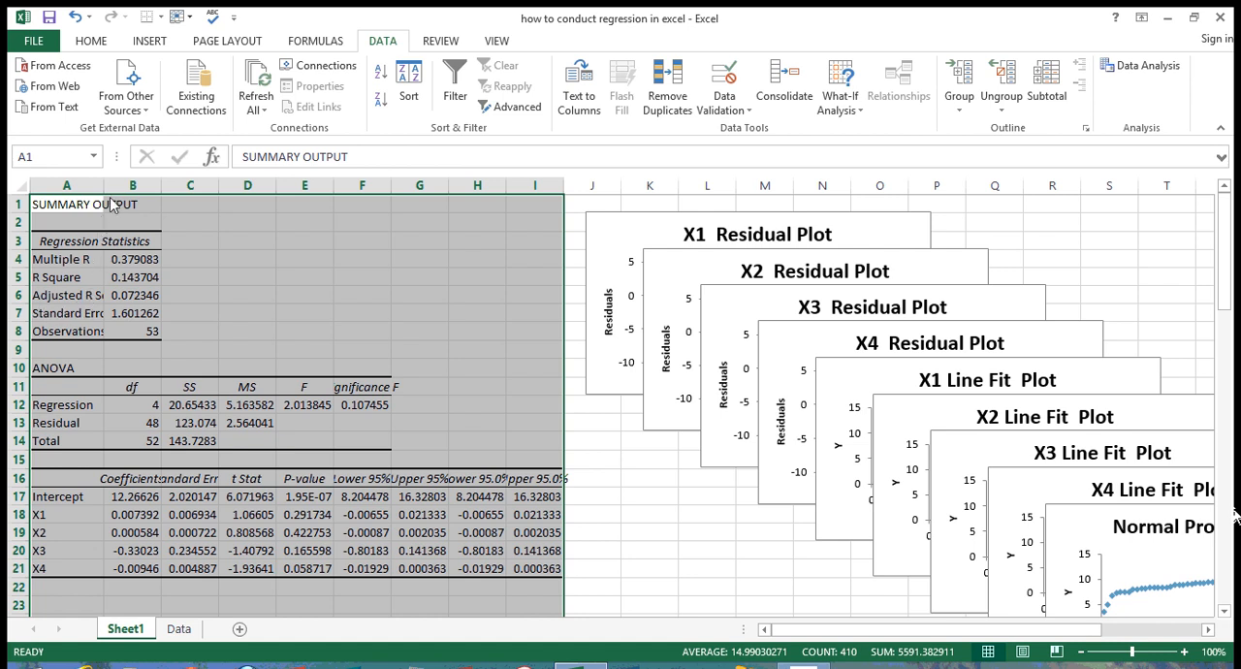
drag(104, 185, 136, 186)
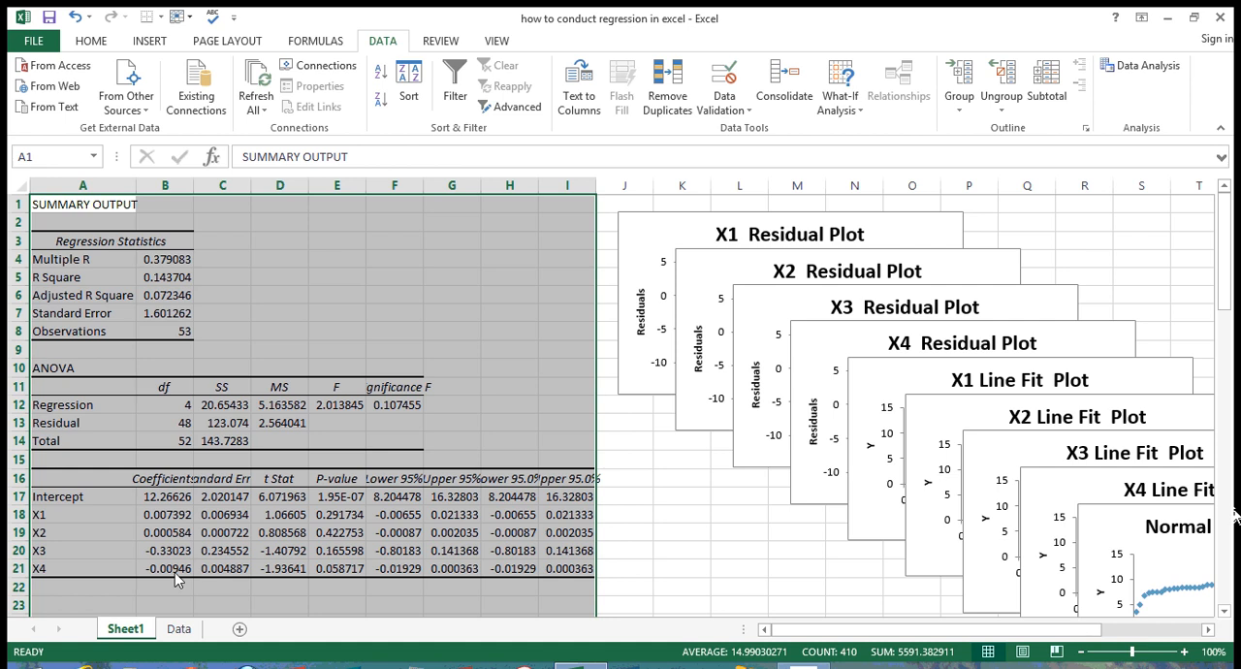
right_click(121, 635)
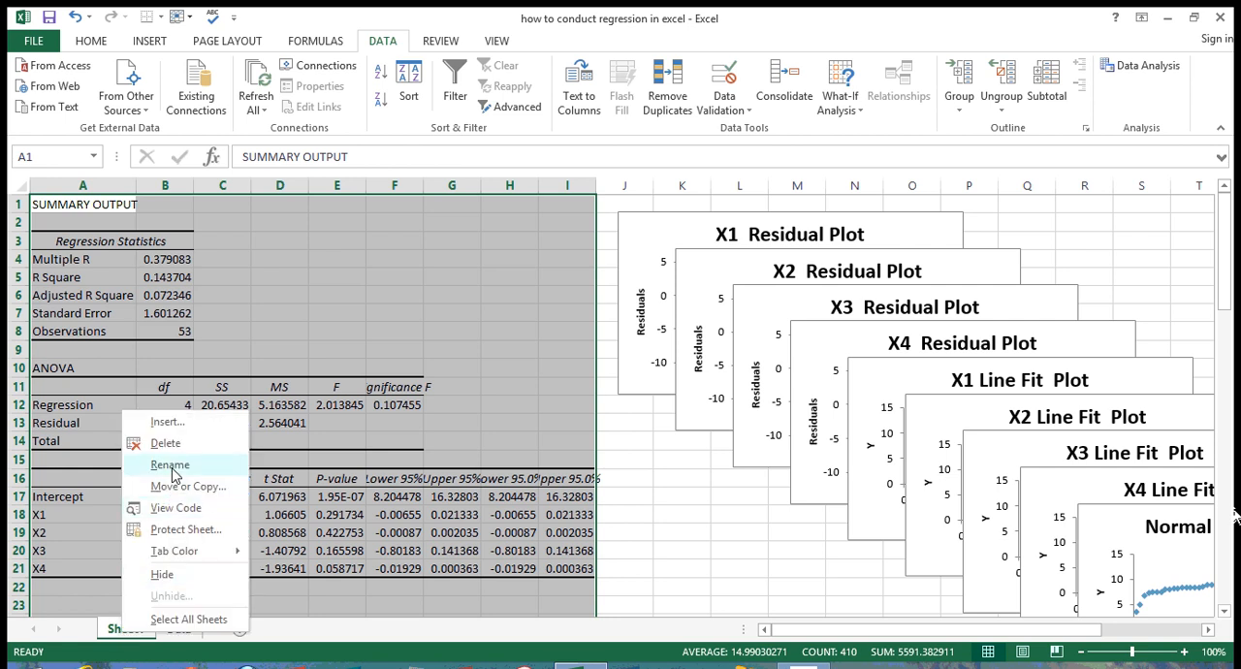
click(173, 465)
text(result)
key(Return)
click(665, 505)
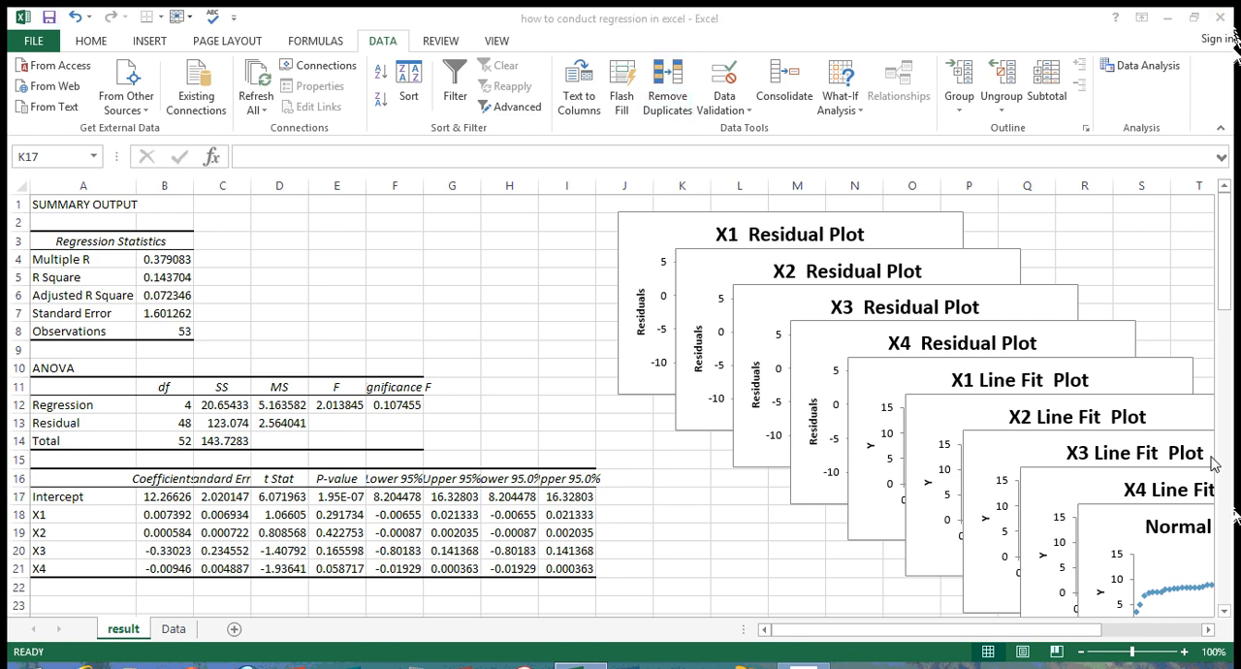
Step: Close the regression workbook
click(1220, 18)
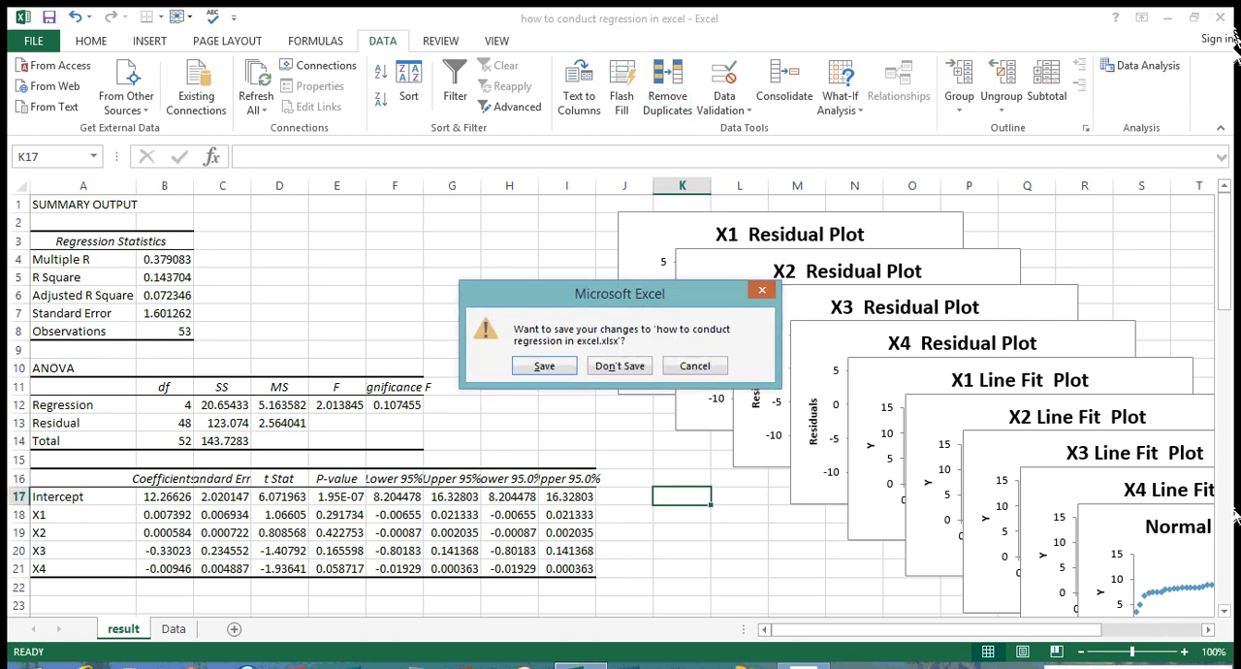